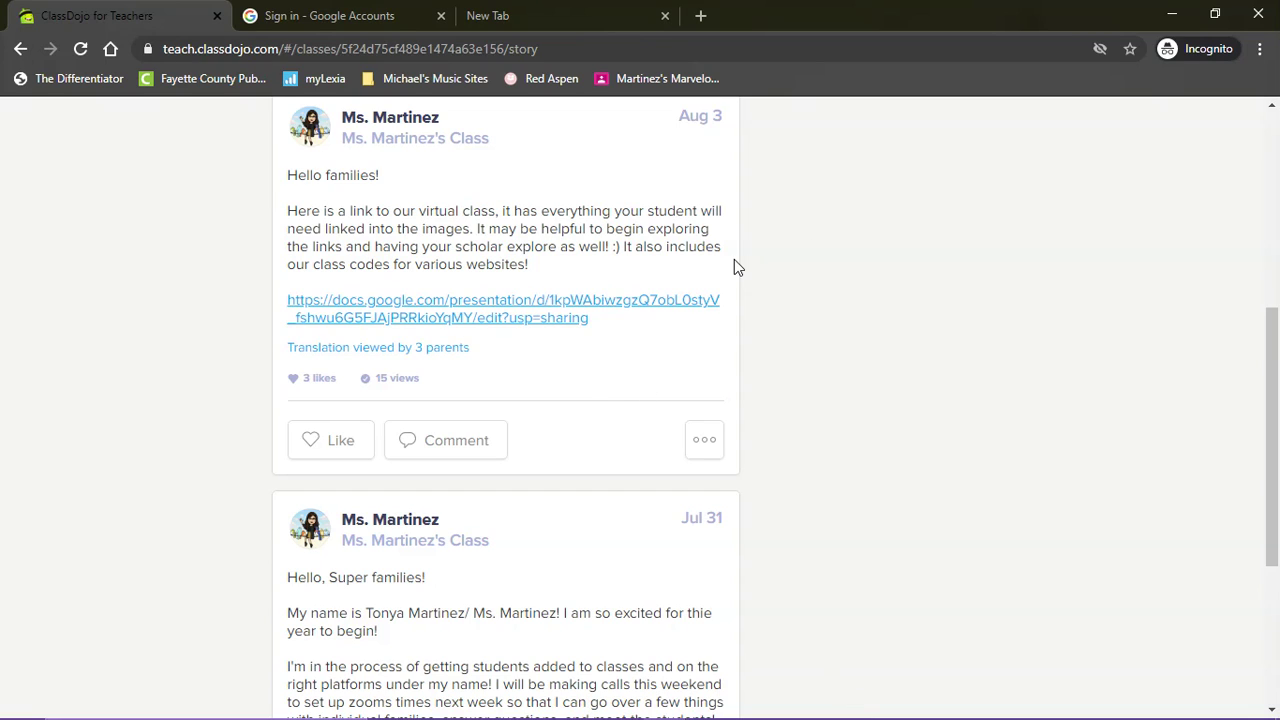
From the Bitmoji Classroom's slide 2, open its Google Classroom link in a single sign-in tab.
{"action": "left_click", "coordinate": [582, 316]}
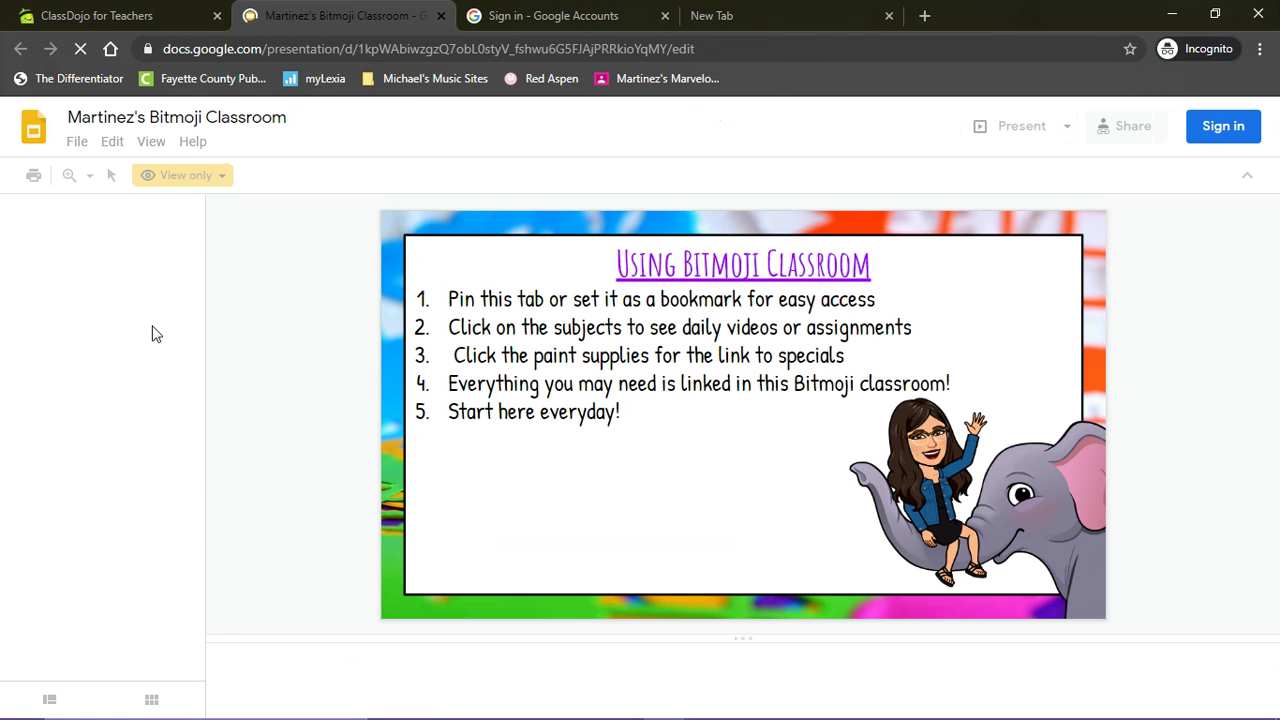
{"action": "left_click", "coordinate": [148, 345]}
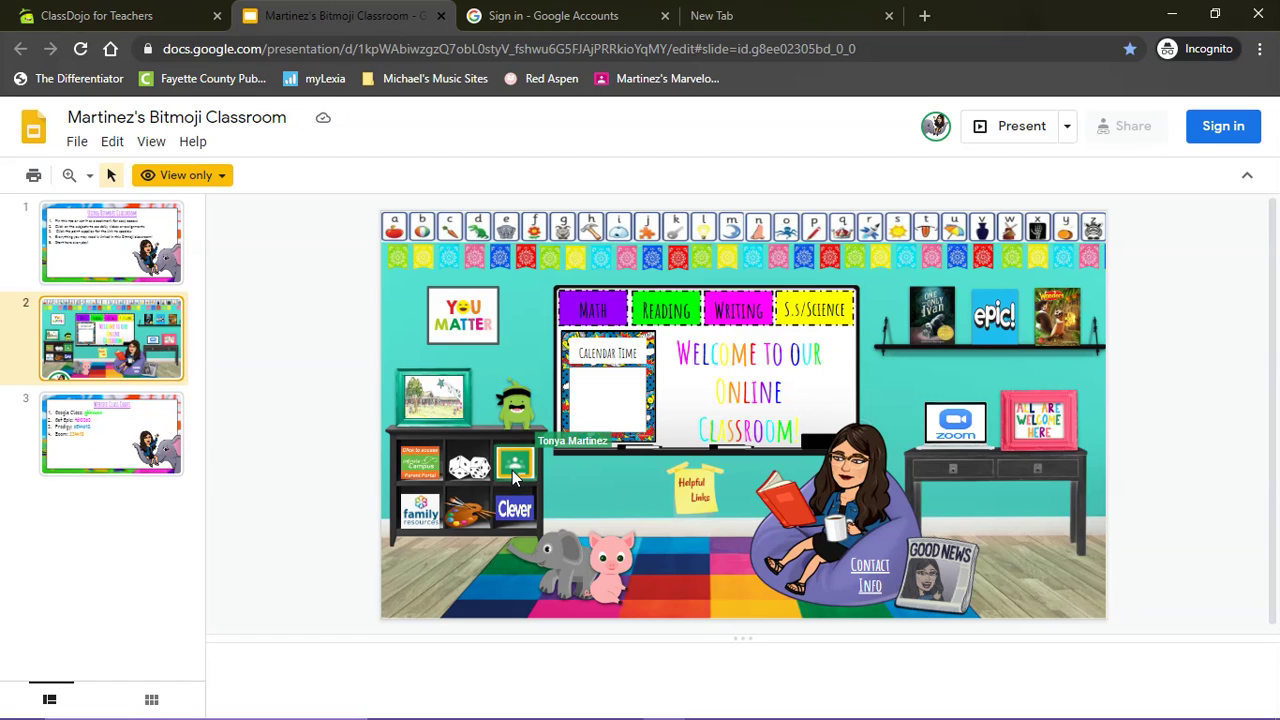
{"action": "left_click", "coordinate": [513, 478]}
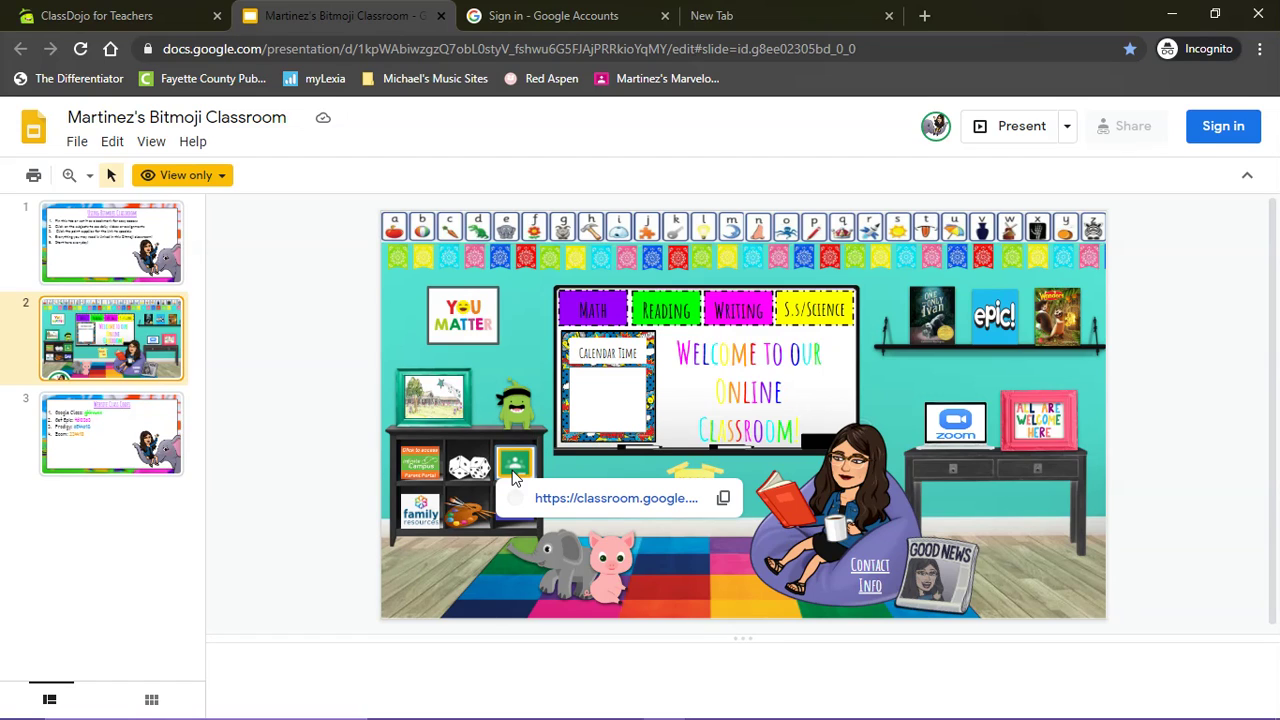
{"action": "left_click", "coordinate": [628, 498]}
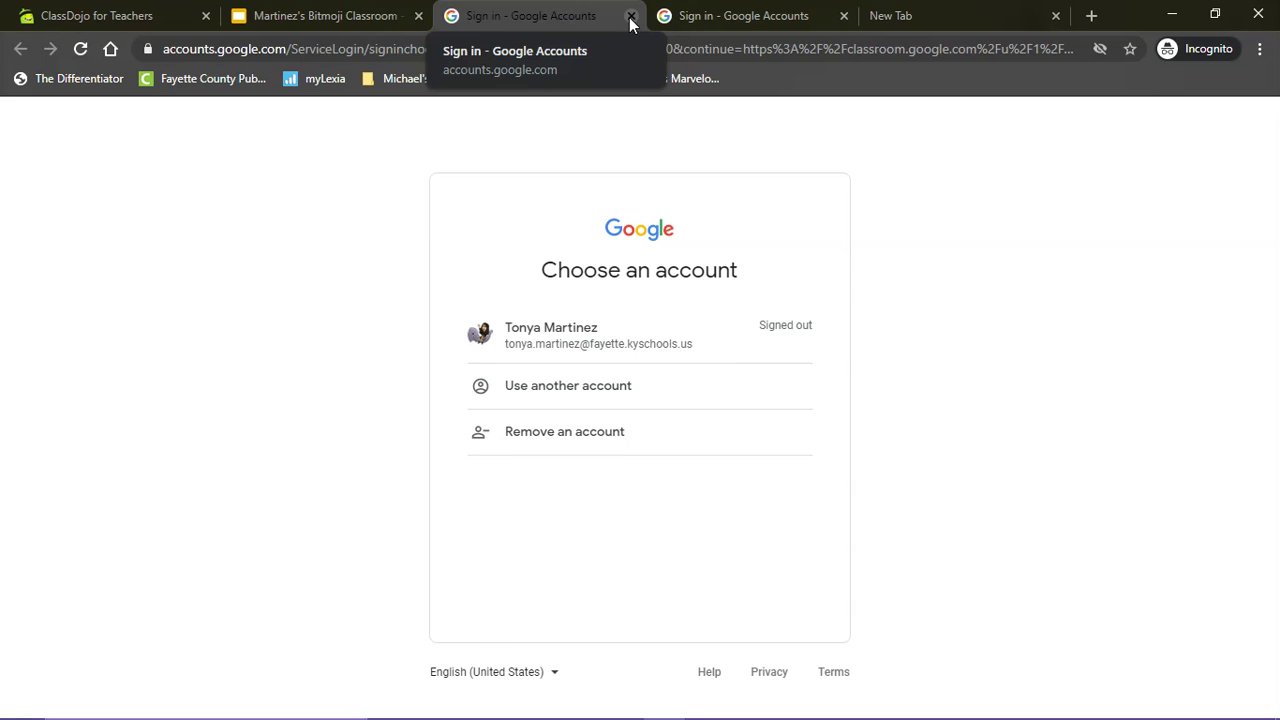
{"action": "left_click", "coordinate": [630, 16]}
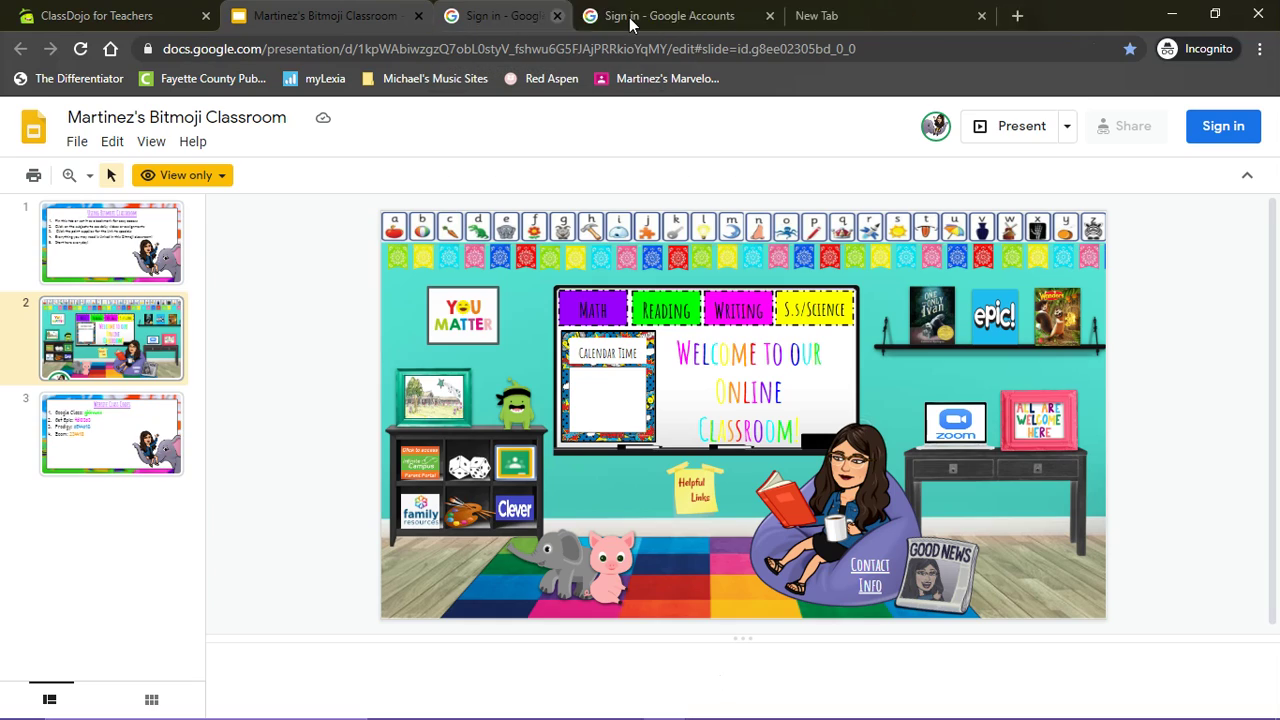
{"action": "left_click", "coordinate": [490, 10]}
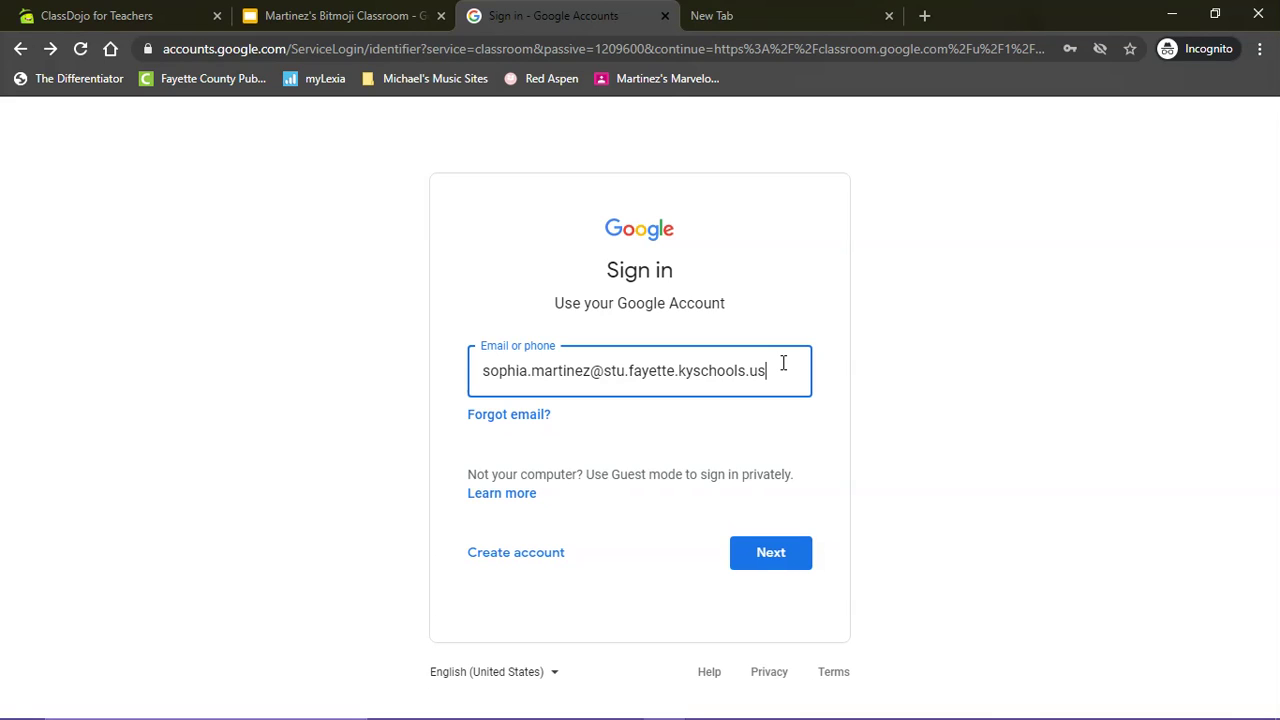
Sign in with the entered student email and its password.
{"action": "left_click", "coordinate": [765, 565]}
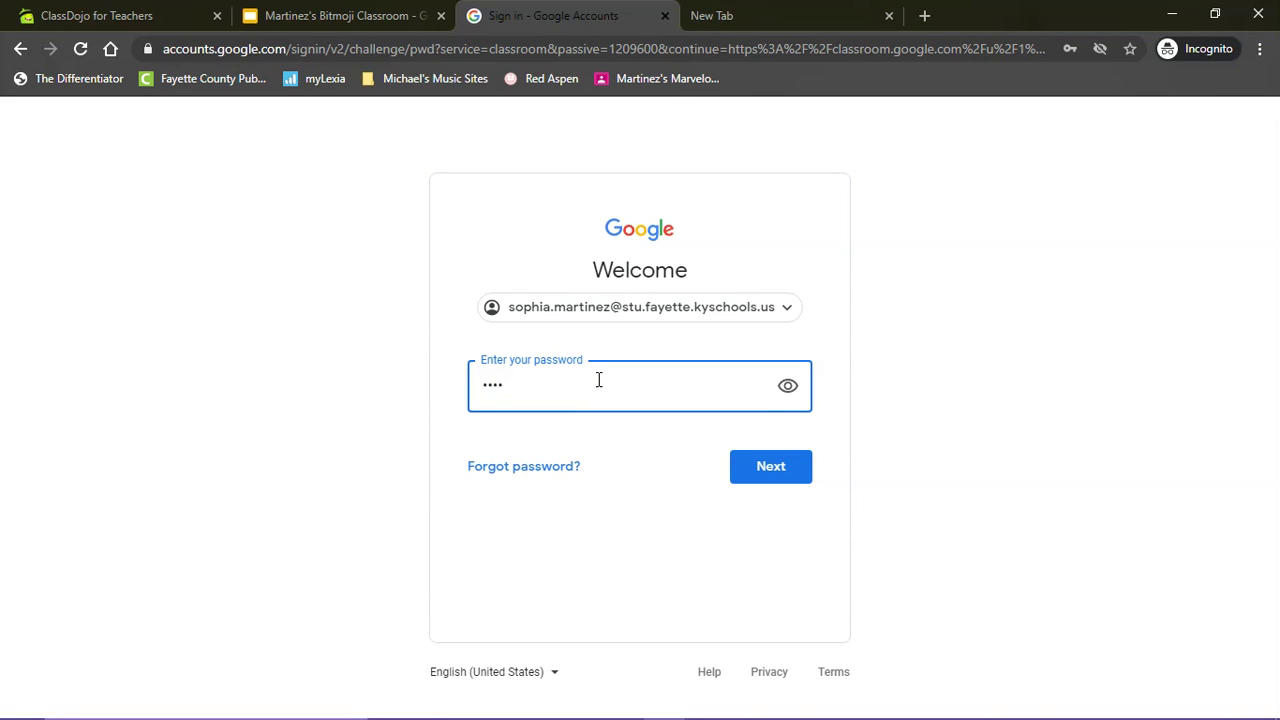
{"action": "key", "text": "Return"}
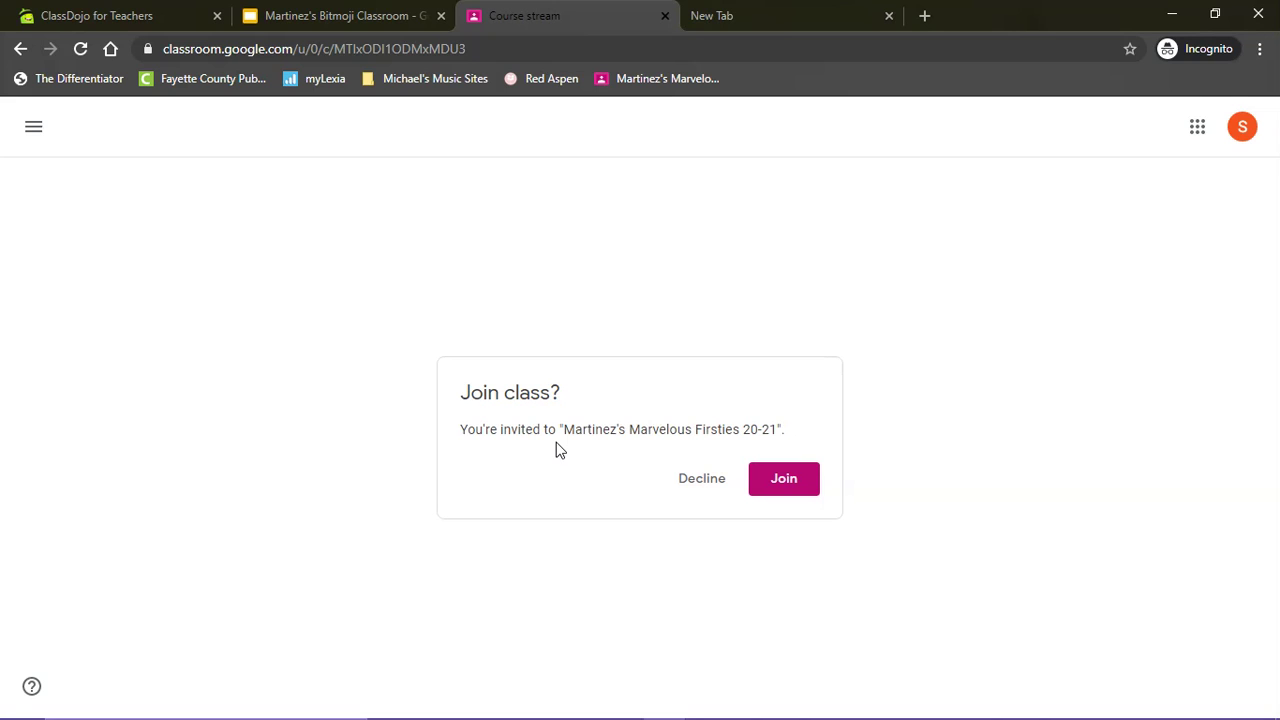
Join Martinez's Marvelous Firsties 20-21 from the Classes home page.
{"action": "left_click", "coordinate": [768, 490]}
{"action": "left_click", "coordinate": [33, 127]}
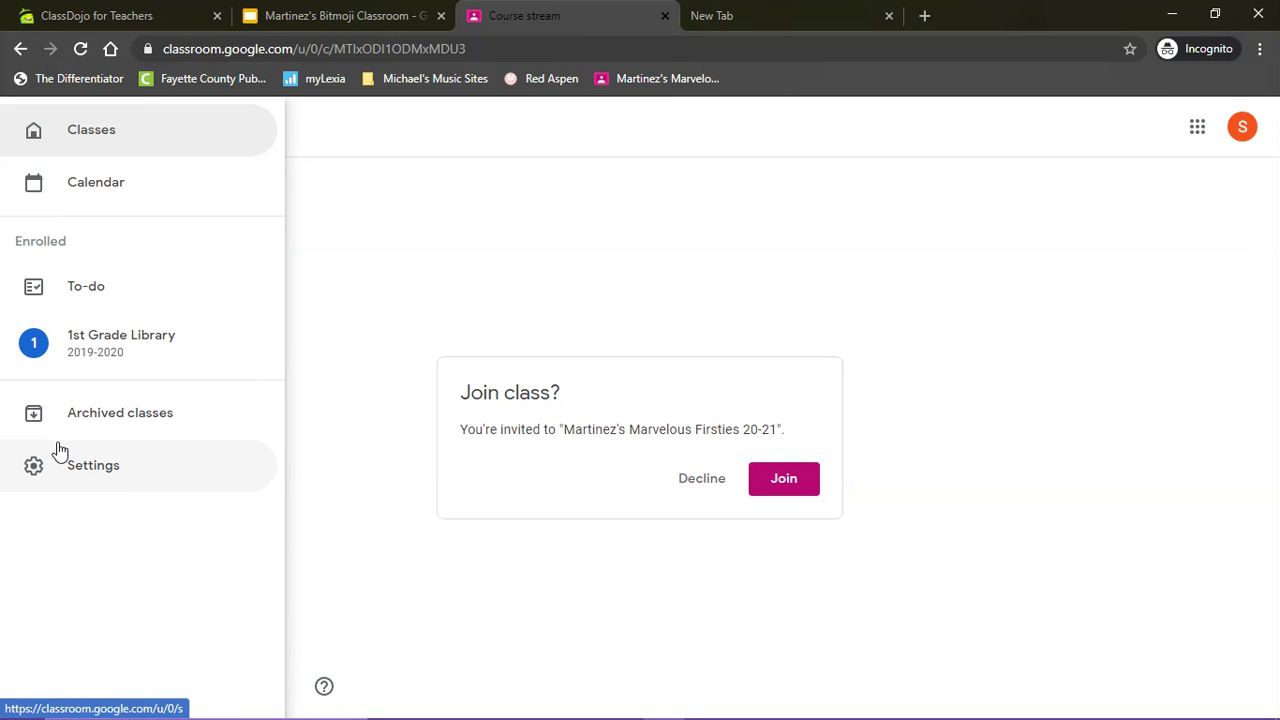
{"action": "left_click", "coordinate": [106, 131]}
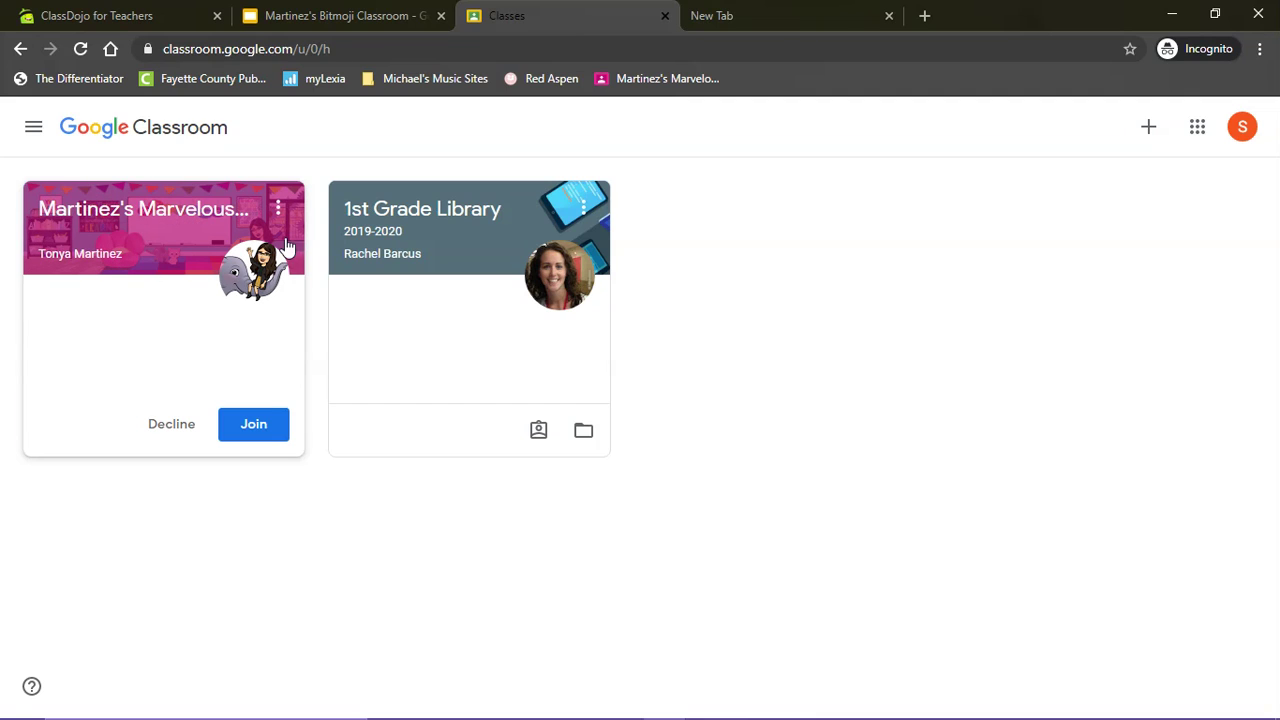
{"action": "left_click", "coordinate": [264, 438]}
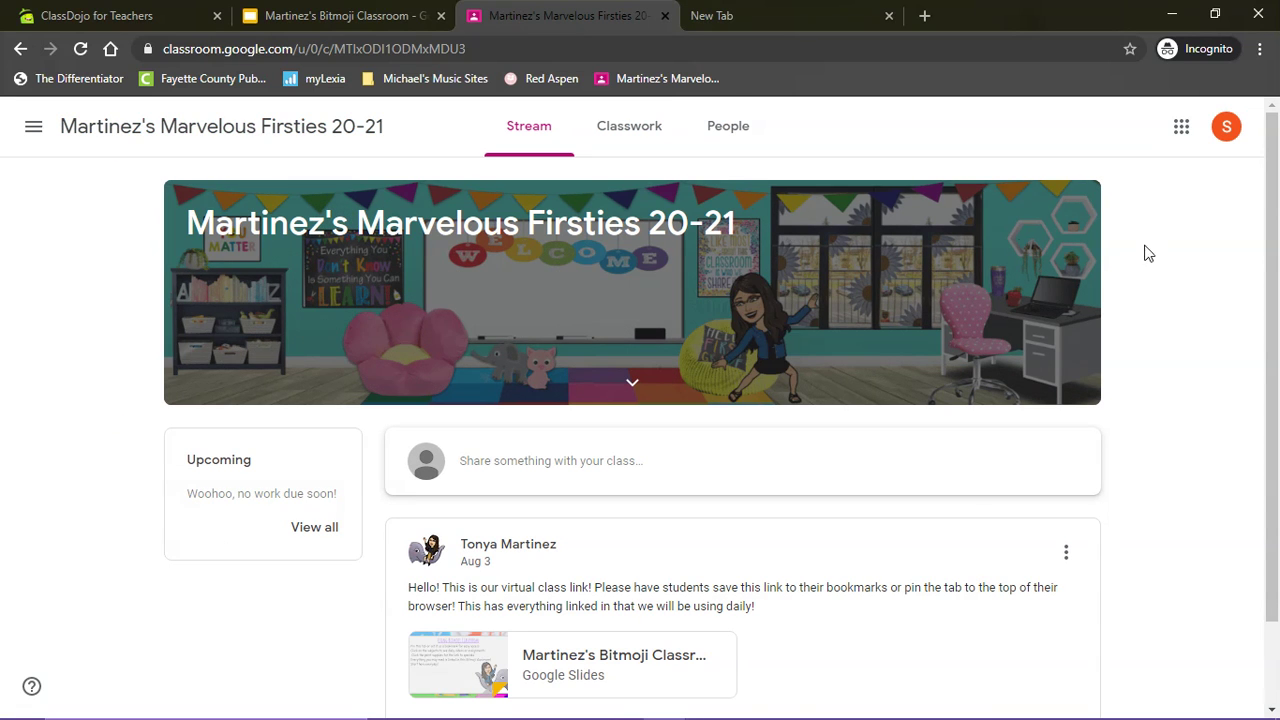
{"action": "scroll", "coordinate": [353, 315], "scroll_direction": "down", "scroll_amount": 1}
{"action": "scroll", "coordinate": [353, 318], "scroll_direction": "up", "scroll_amount": 1}
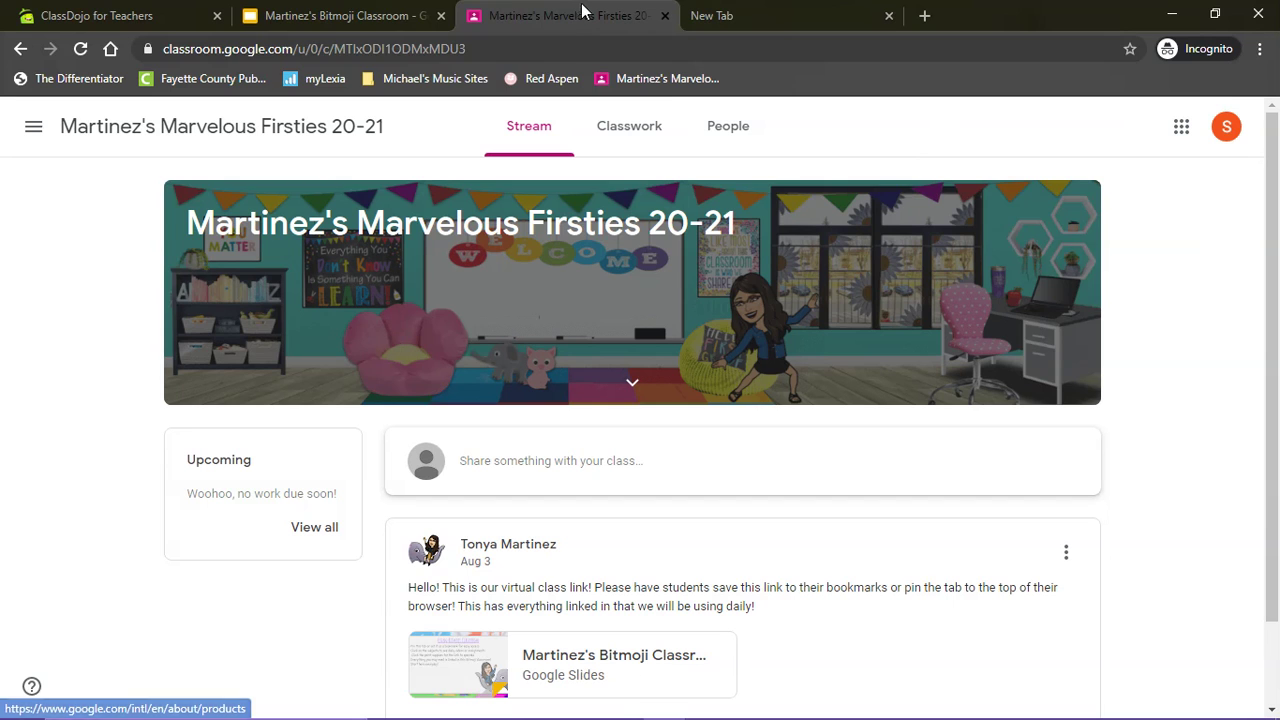
{"action": "left_click", "coordinate": [750, 12]}
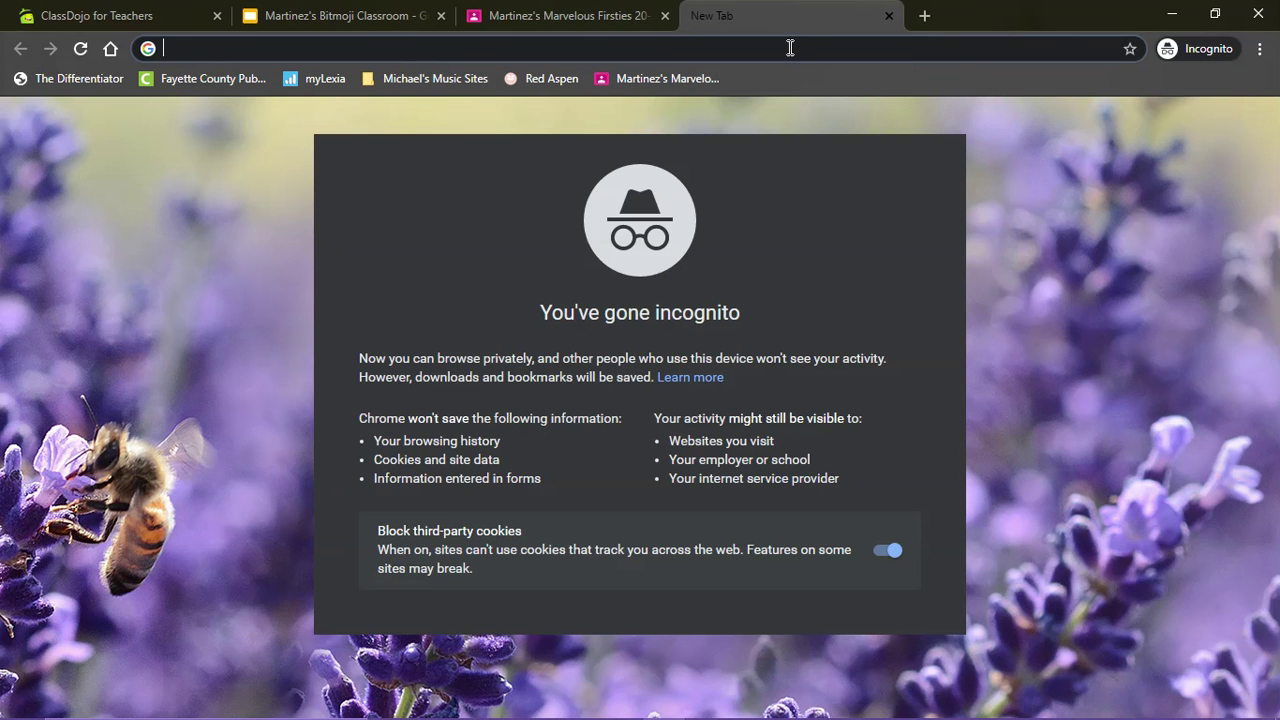
Search 'google' in the new tab and open Classroom from the Google apps grid.
{"action": "type", "text": "google"}
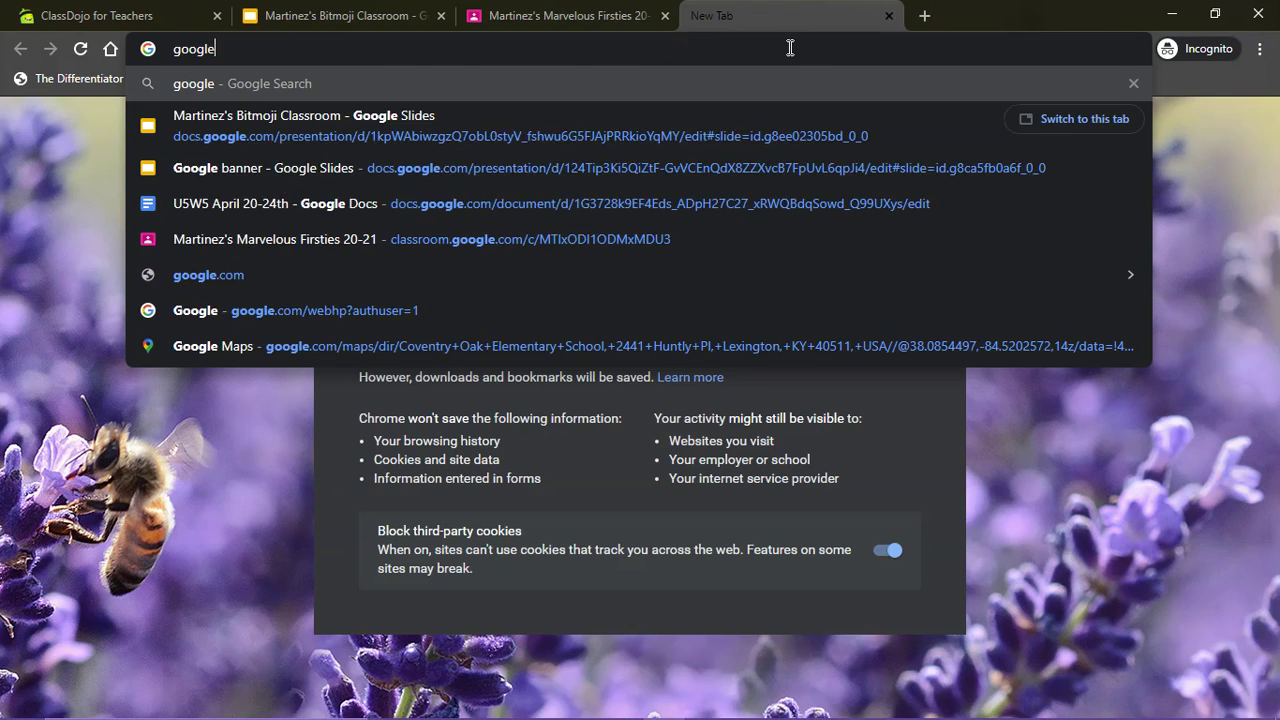
{"action": "key", "text": "Return"}
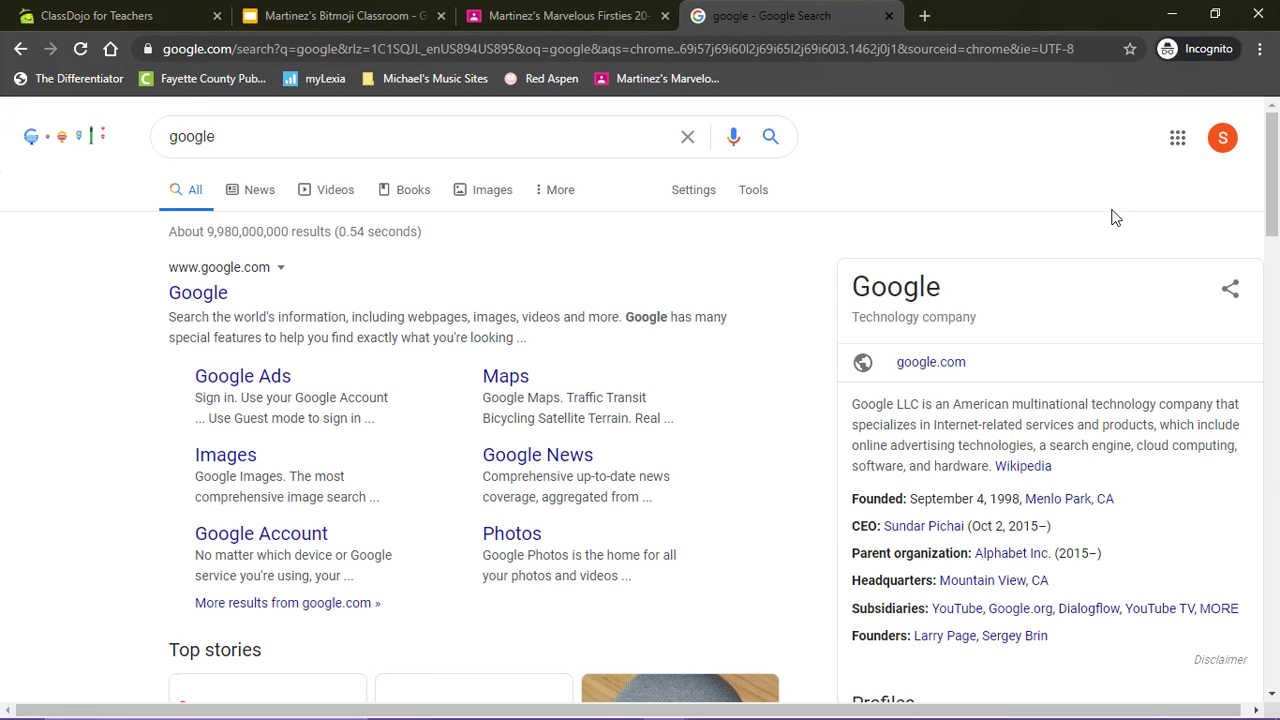
{"action": "left_click", "coordinate": [1178, 142]}
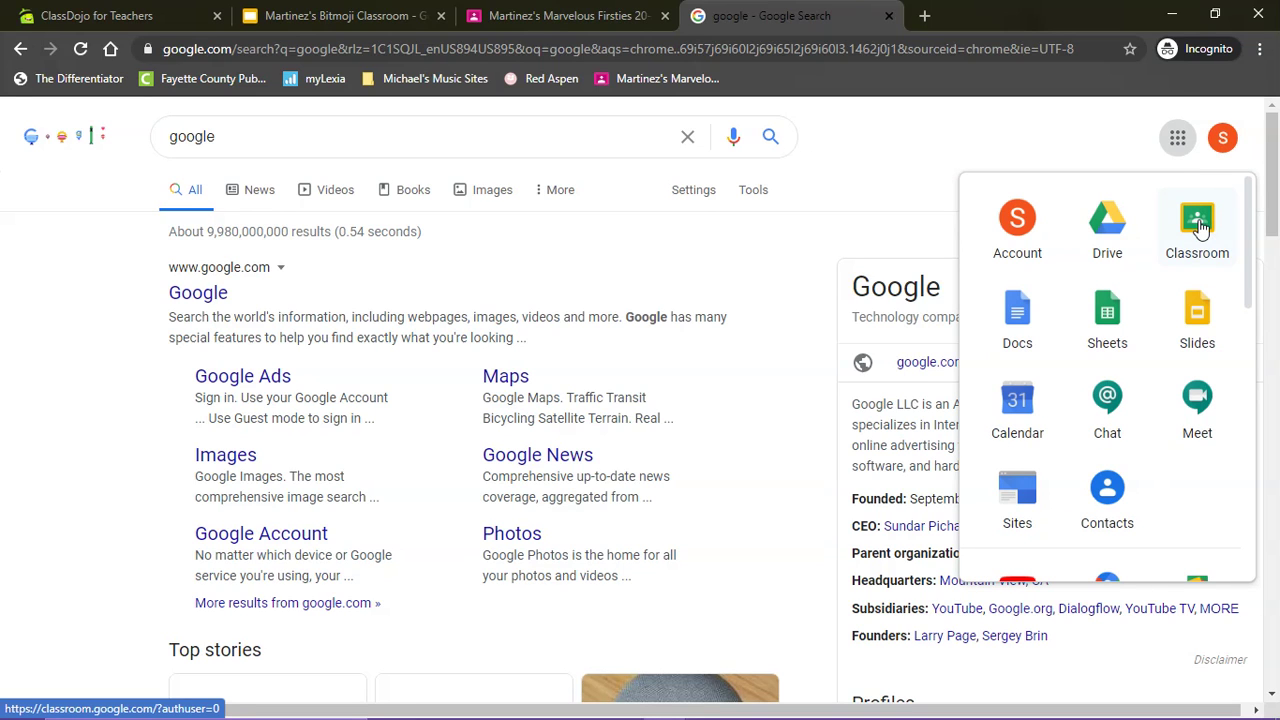
{"action": "left_click", "coordinate": [1176, 142]}
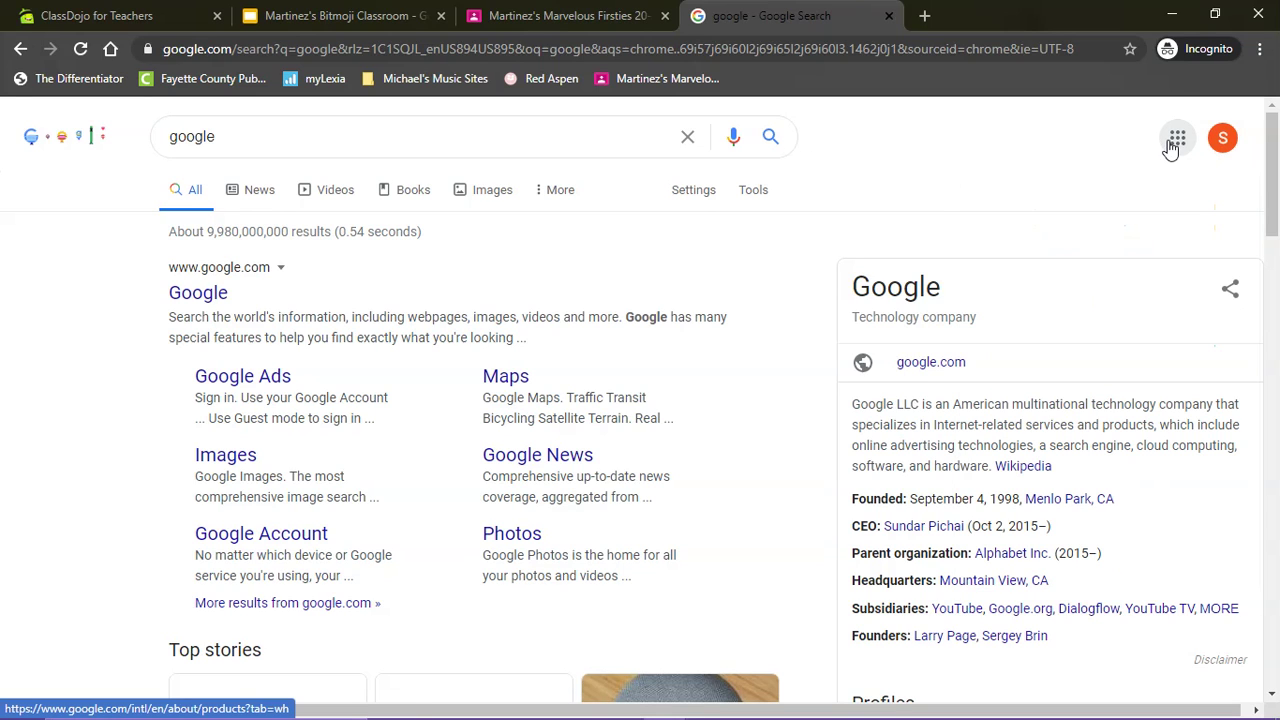
{"action": "left_click", "coordinate": [1176, 140]}
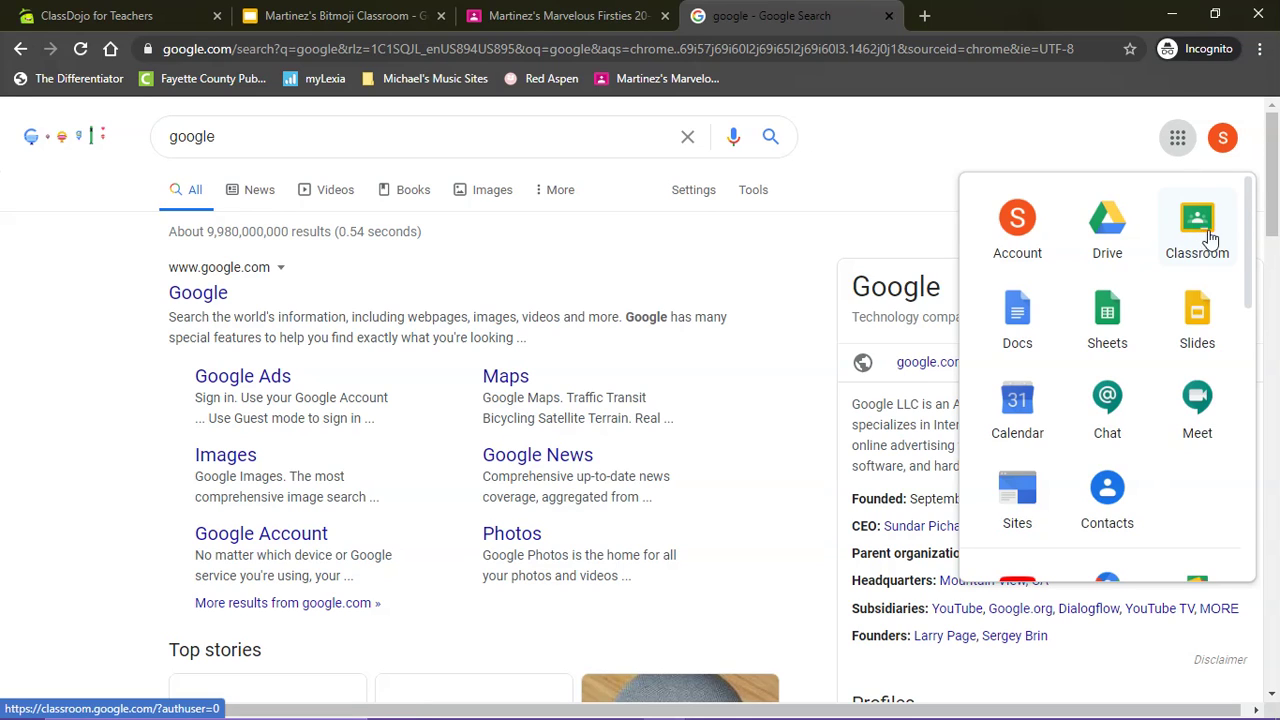
{"action": "left_click", "coordinate": [1208, 237]}
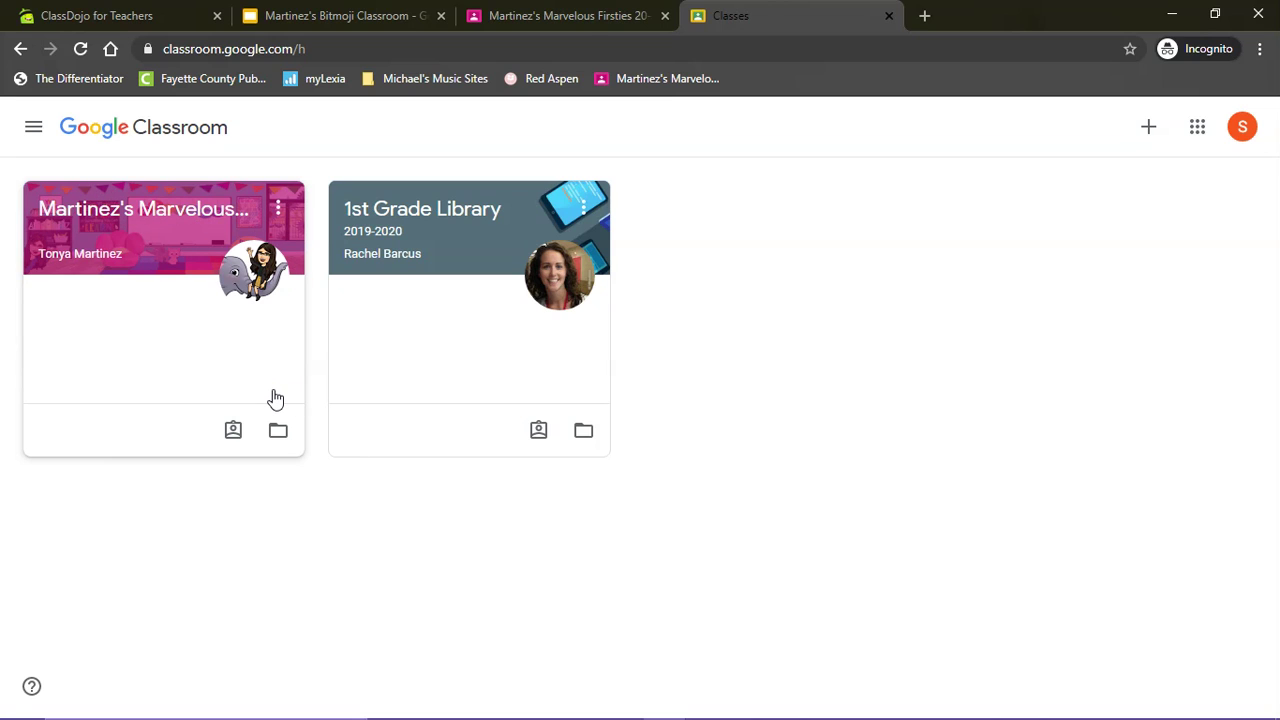
Open the Martinez's Marvelous Firsties 20-21 card and look over its Stream posts.
{"action": "left_click", "coordinate": [126, 214]}
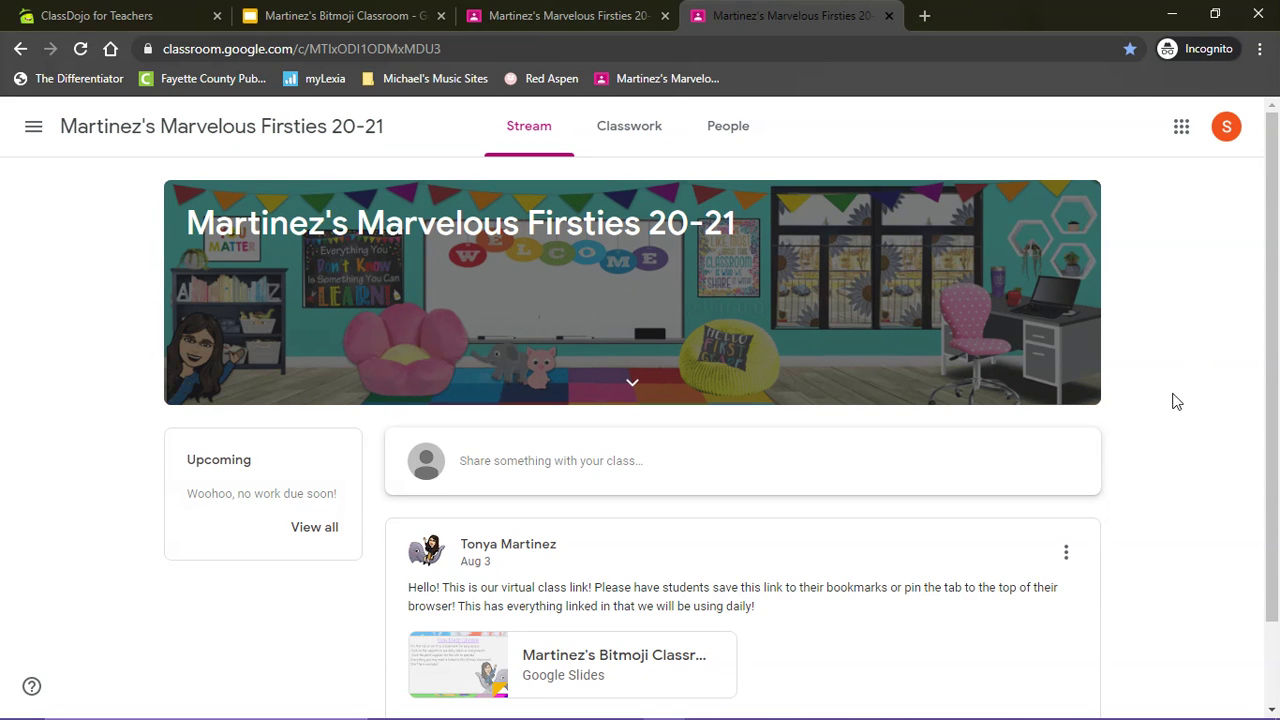
{"action": "scroll", "coordinate": [1171, 400], "scroll_direction": "down", "scroll_amount": 2}
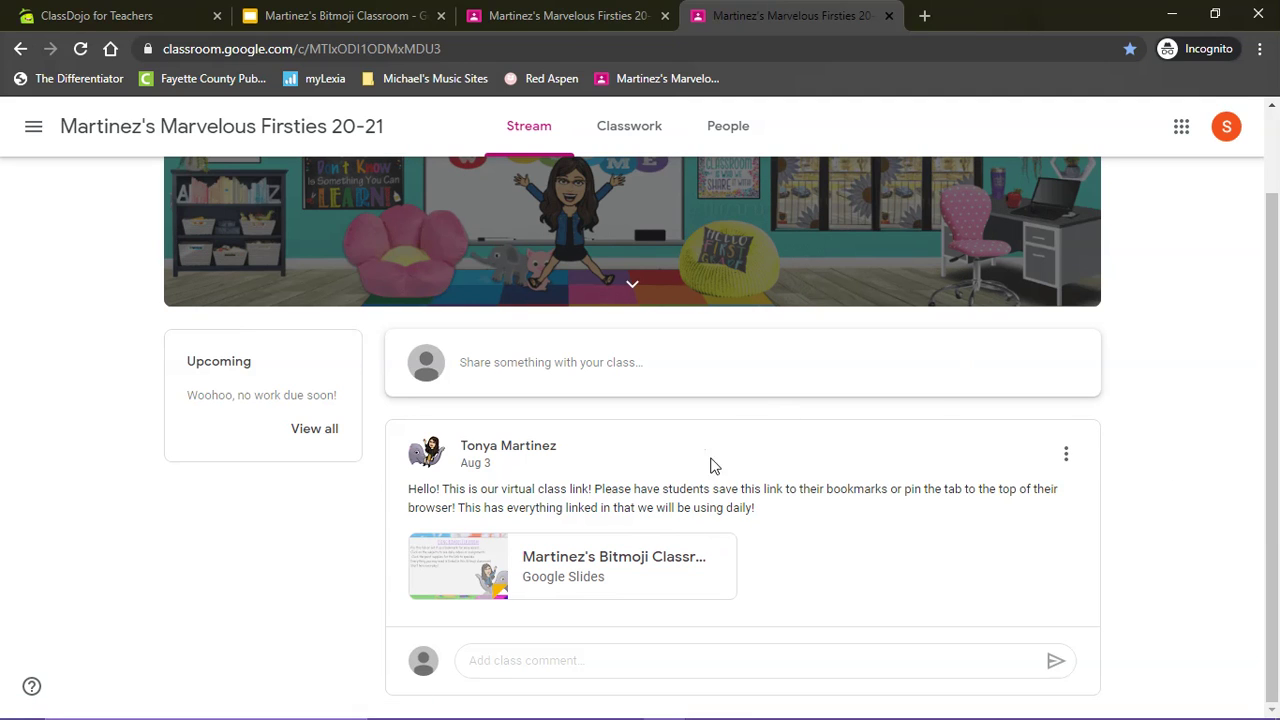
{"action": "scroll", "coordinate": [1135, 408], "scroll_direction": "up", "scroll_amount": 2}
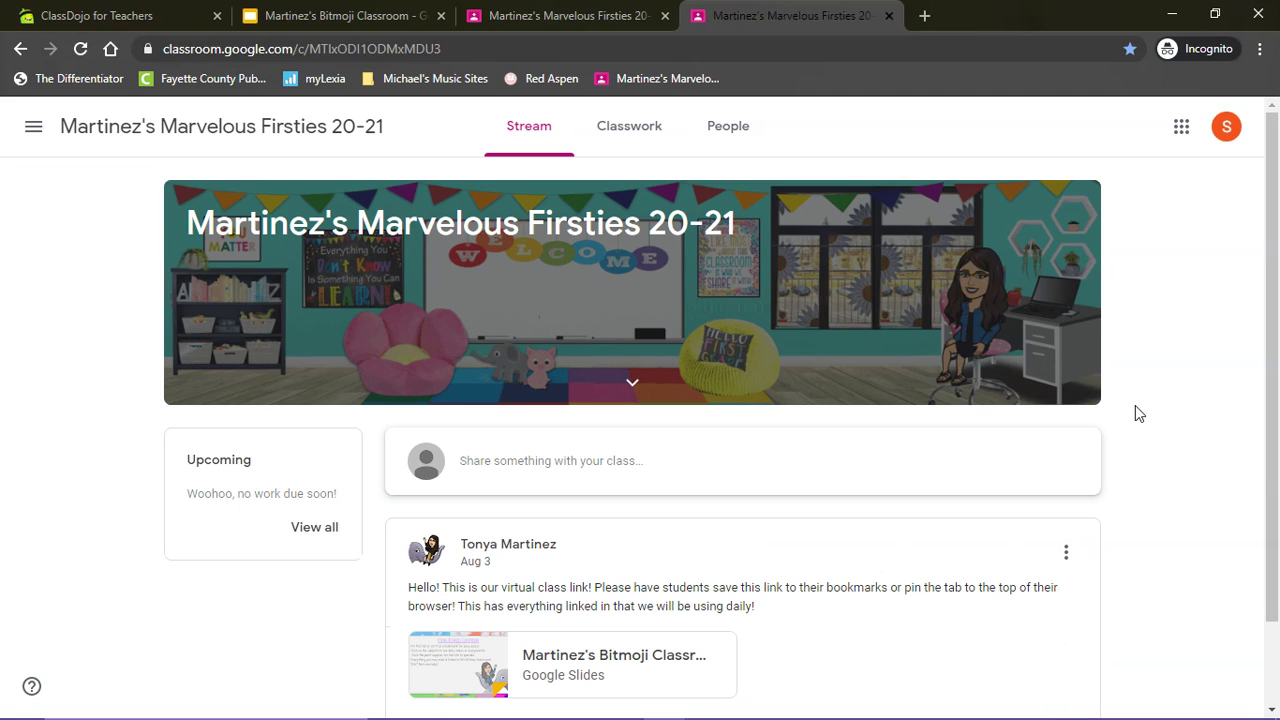
Pin the Martinez's Marvelous Firsties 20-21 tab, star-bookmark the page, and reload its Stream.
{"action": "right_click", "coordinate": [758, 17]}
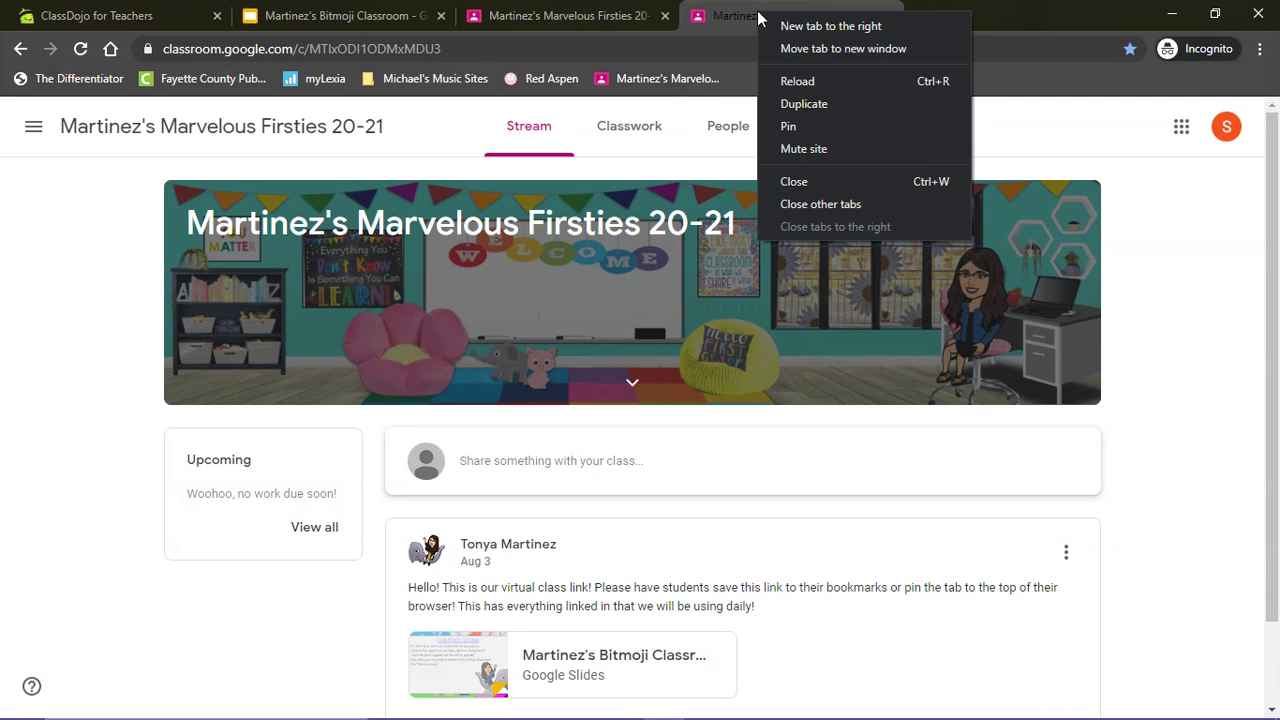
{"action": "left_click", "coordinate": [789, 127]}
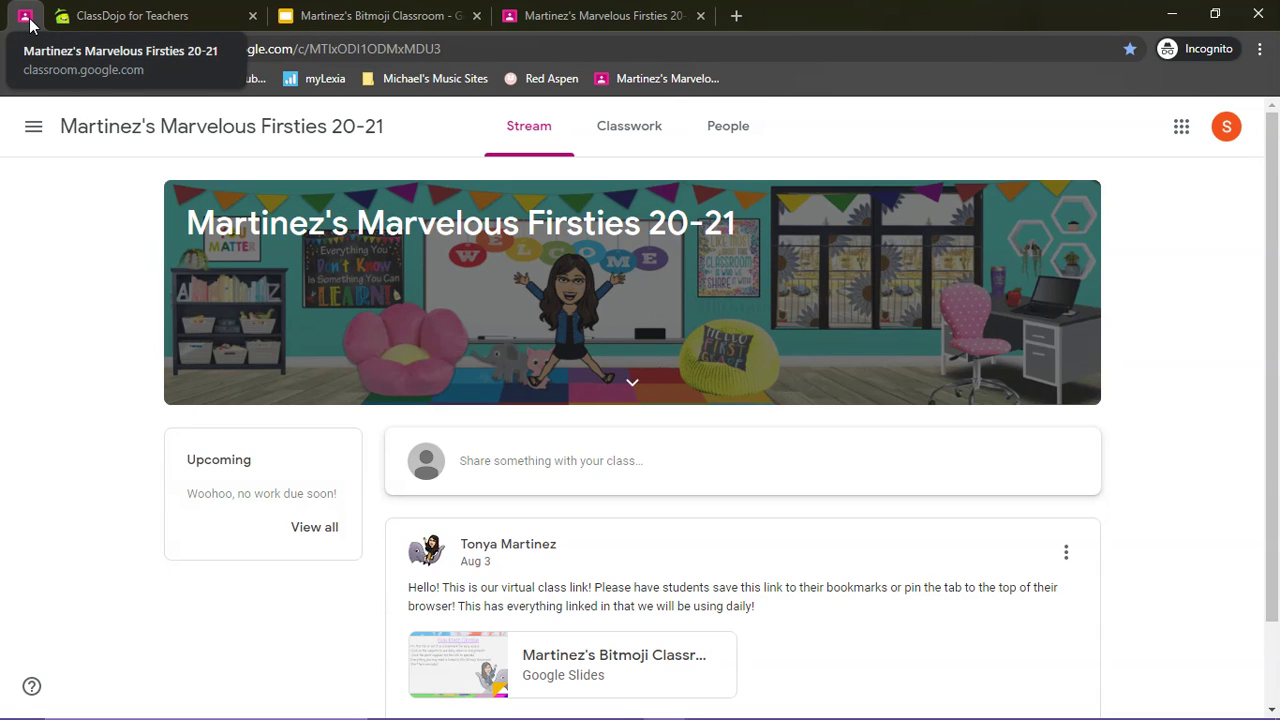
{"action": "left_click", "coordinate": [1130, 50]}
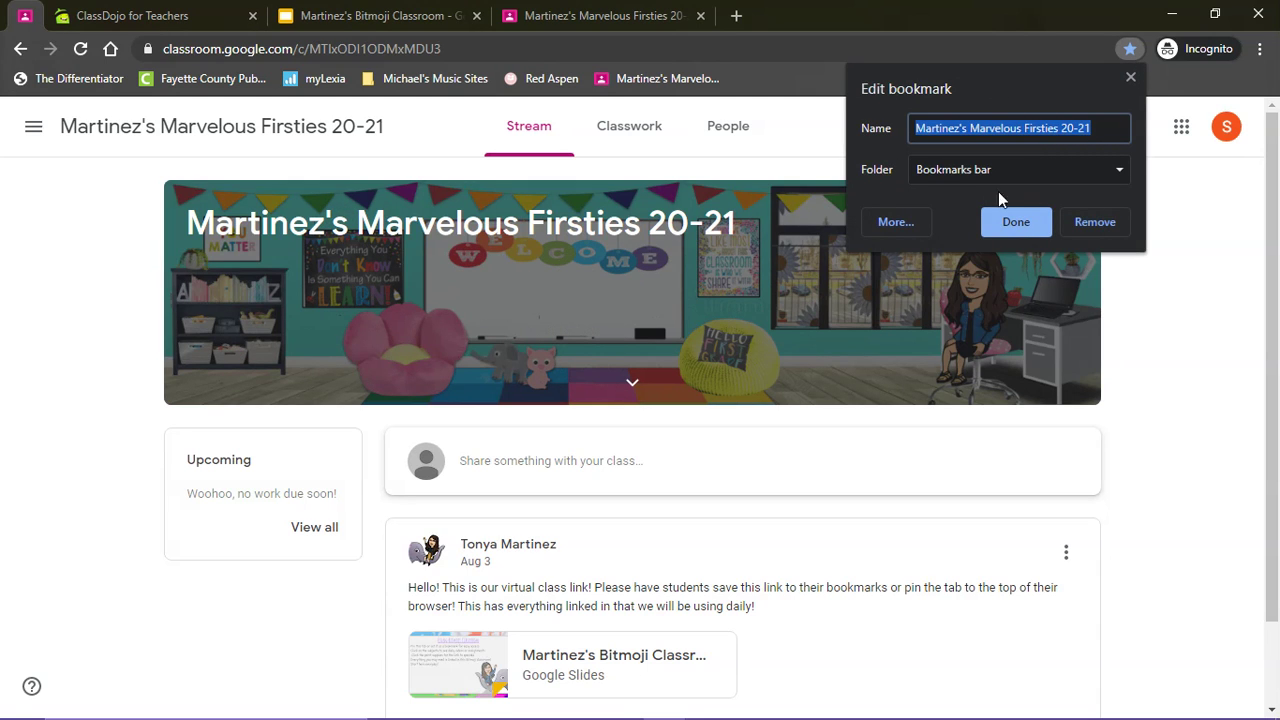
{"action": "left_click", "coordinate": [1177, 291]}
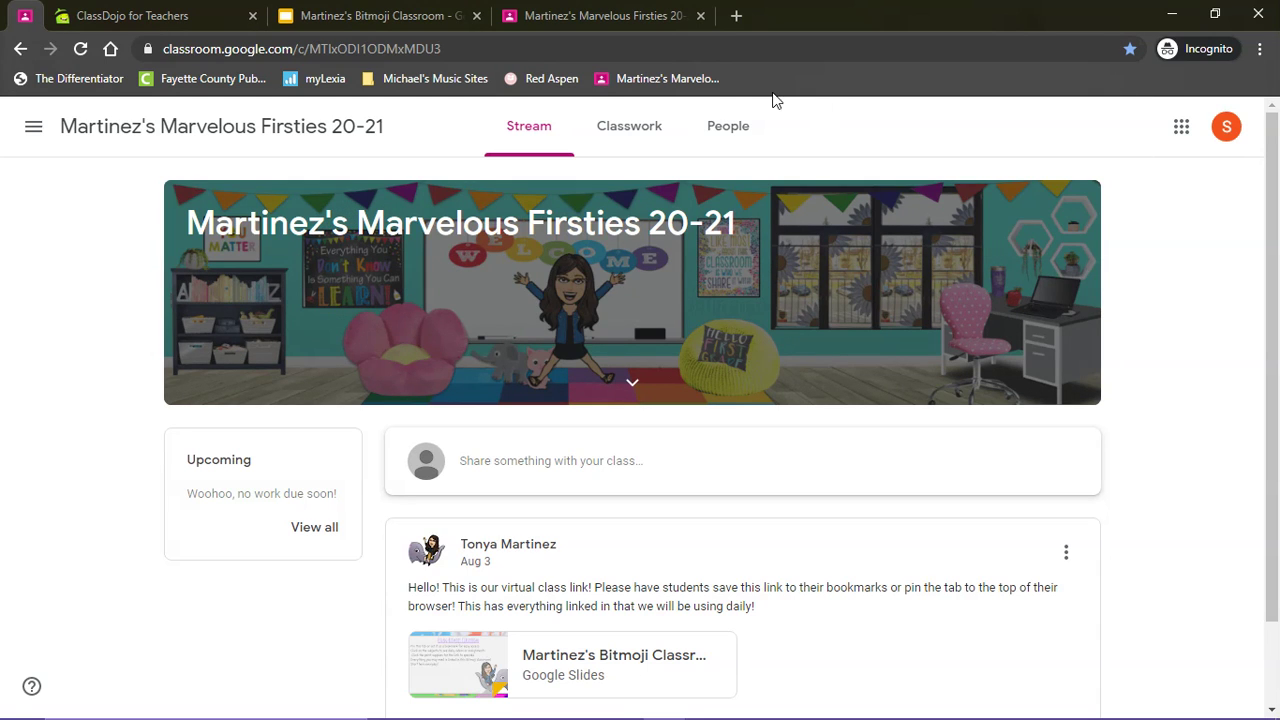
{"action": "left_click", "coordinate": [695, 84]}
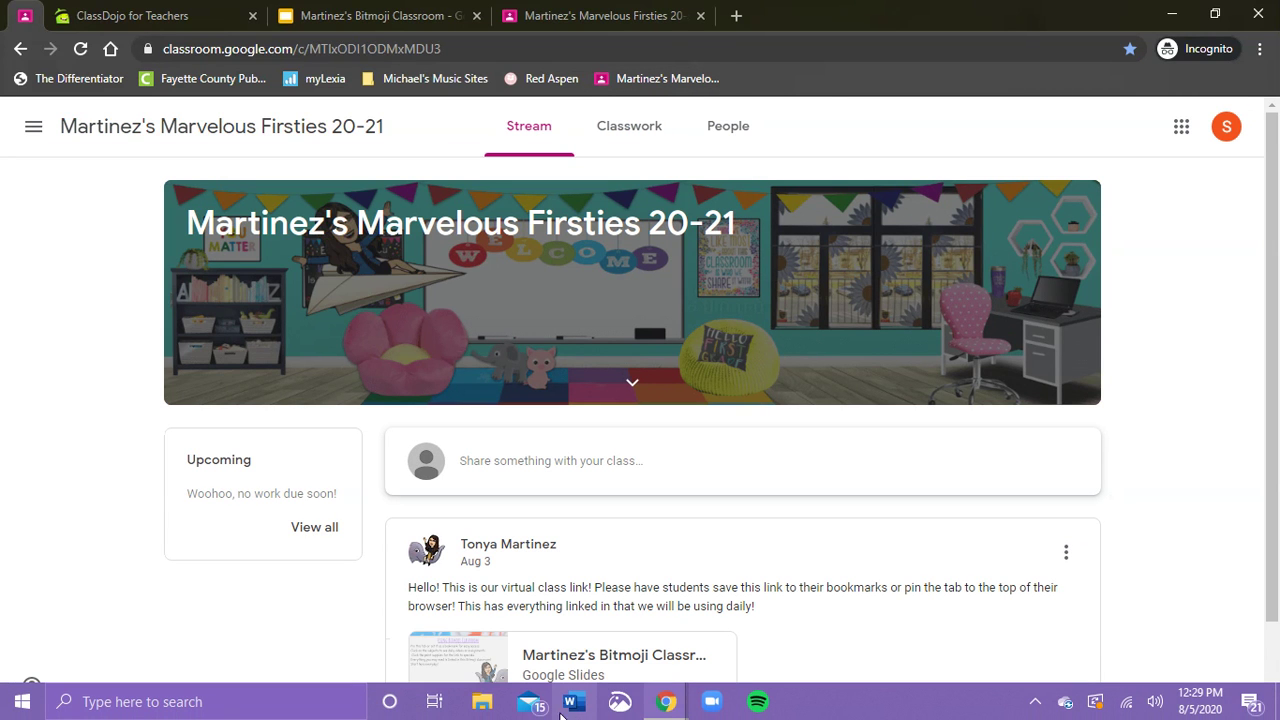
Switch back to the ClassDojo for Teachers window.
{"action": "mouse_move", "coordinate": [666, 702]}
{"action": "left_click", "coordinate": [470, 628]}
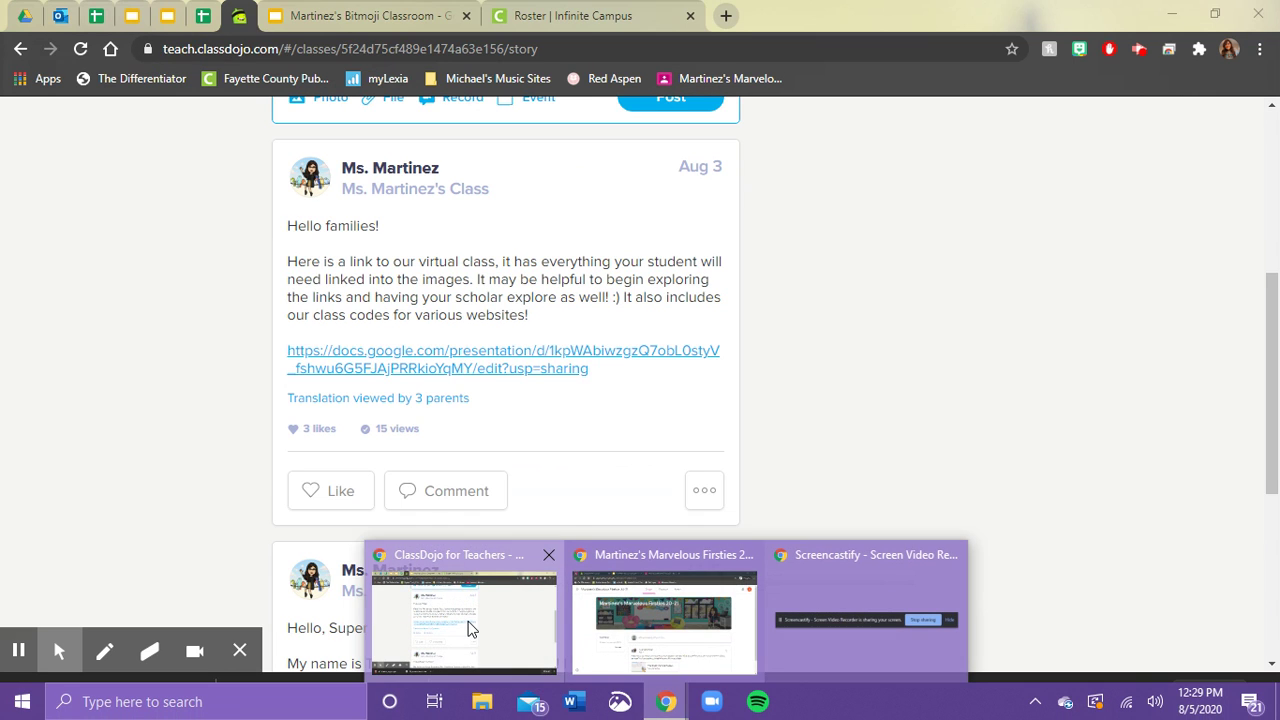